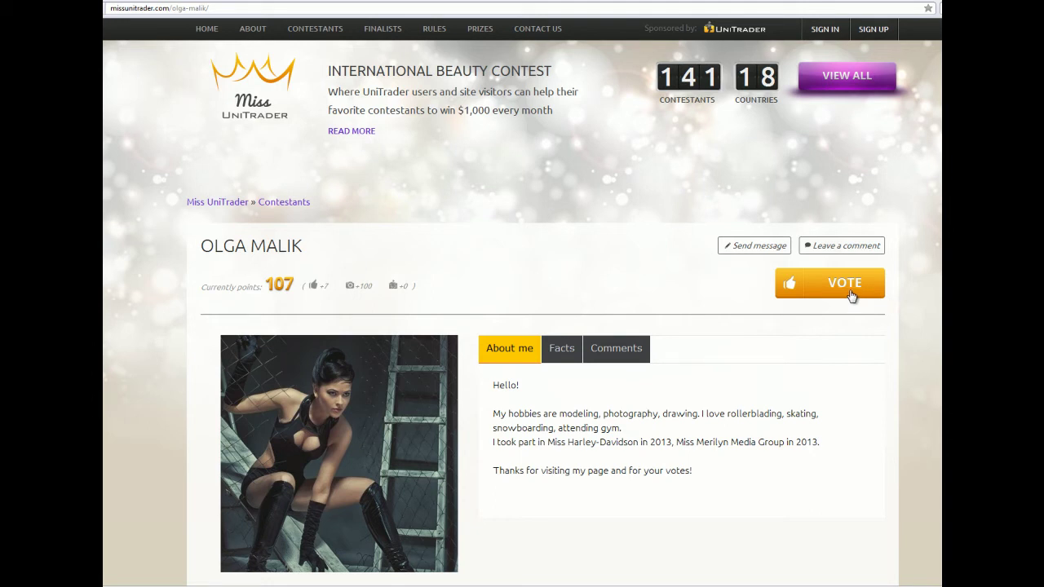
Scroll down the contestant page to reveal the DOWNLOAD UniTrader Platform button.
scroll(392, 252, down, 3)
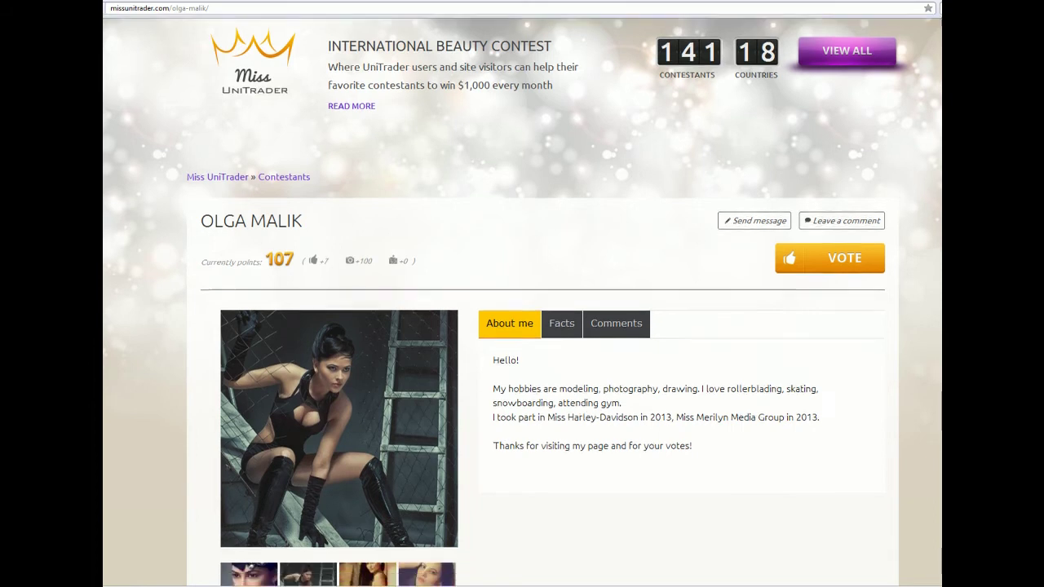
scroll(522, 301, down, 6)
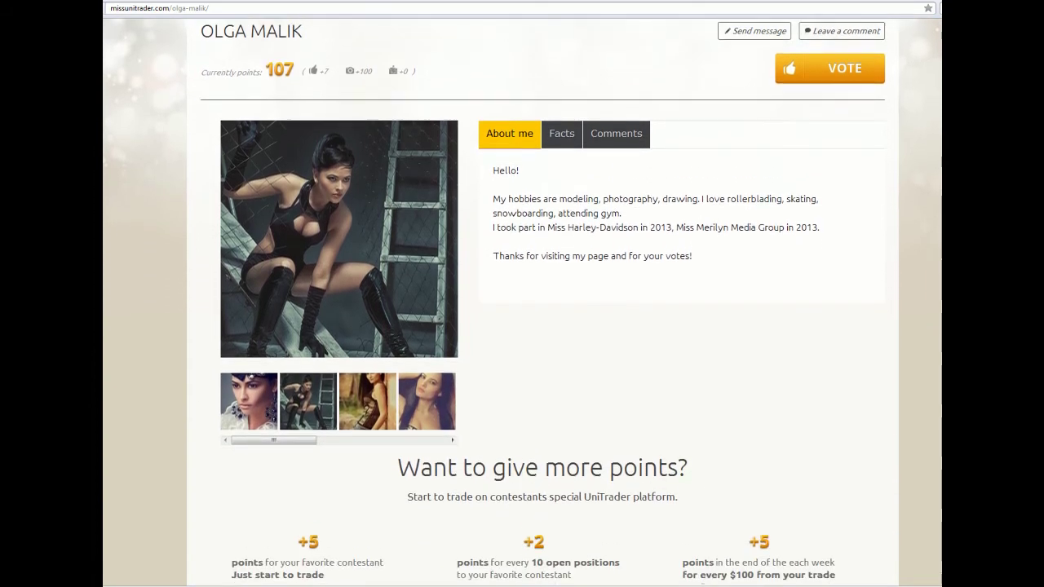
scroll(522, 302, down, 2)
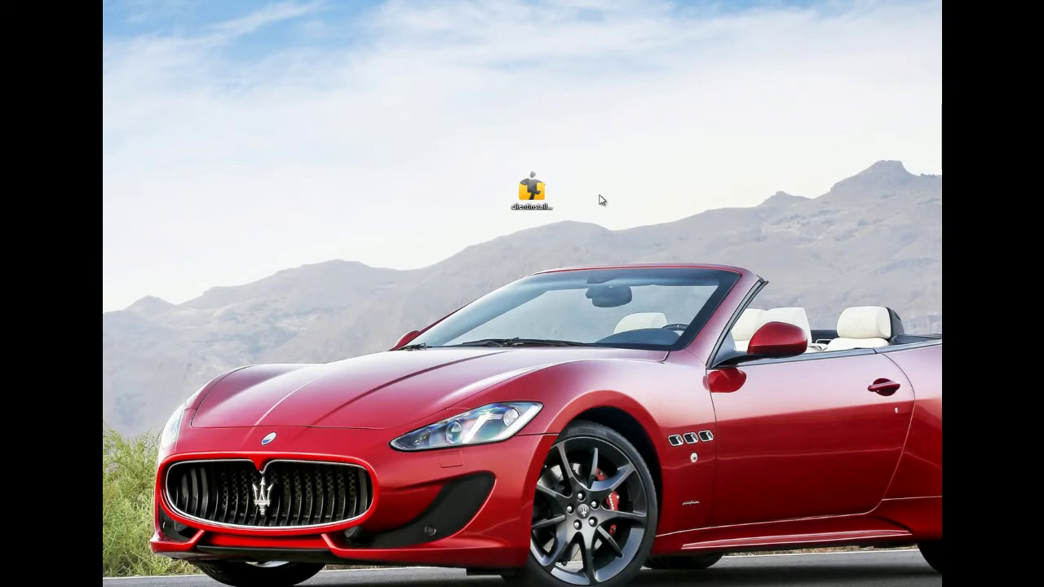
Launch clientinstaller.exe from the desktop and start the UniTrader installation.
click(541, 199)
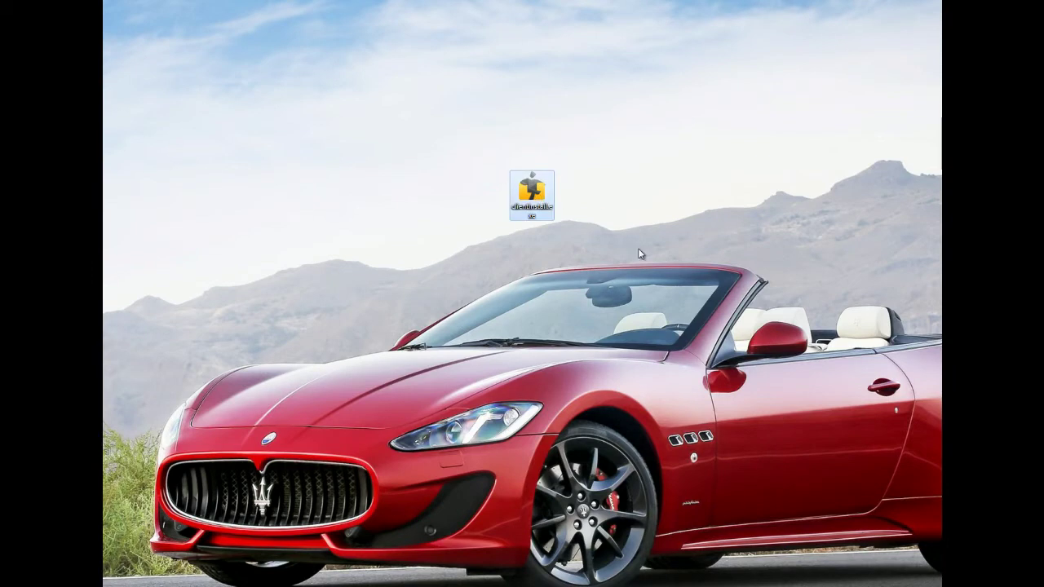
double_click(542, 196)
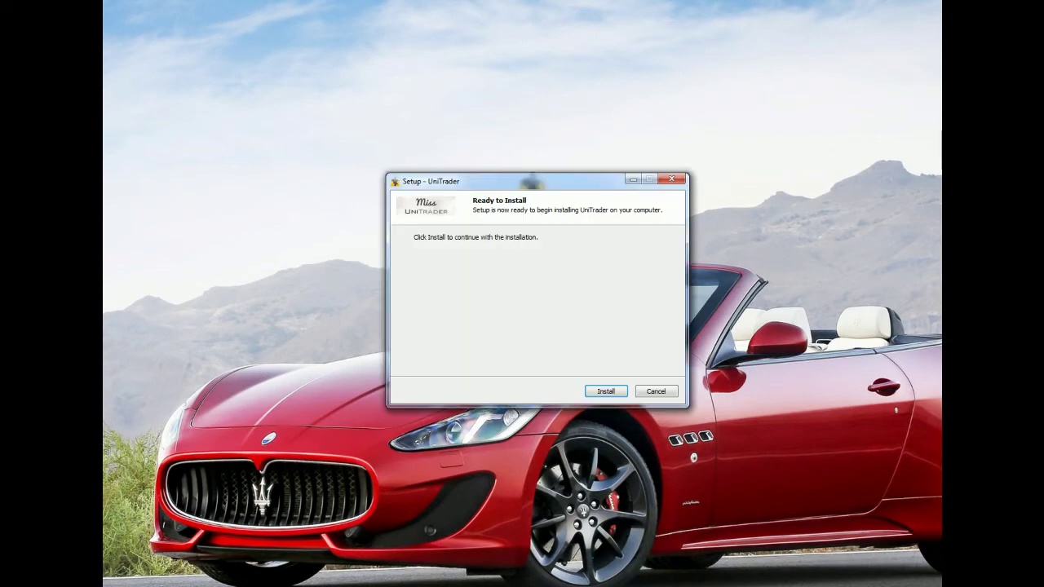
click(600, 392)
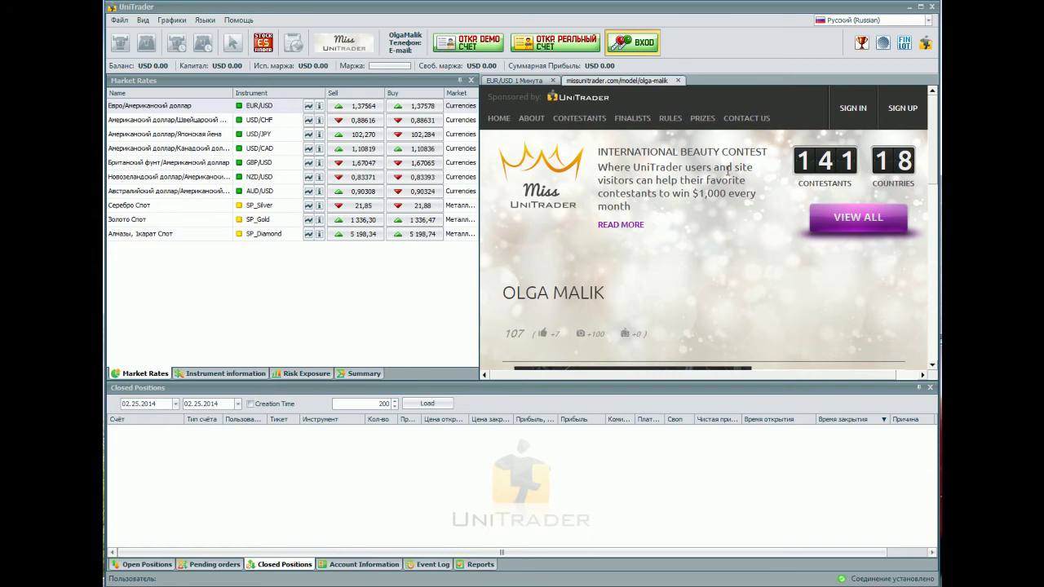
Switch the UniTrader interface language from Russian to English (English).
click(929, 21)
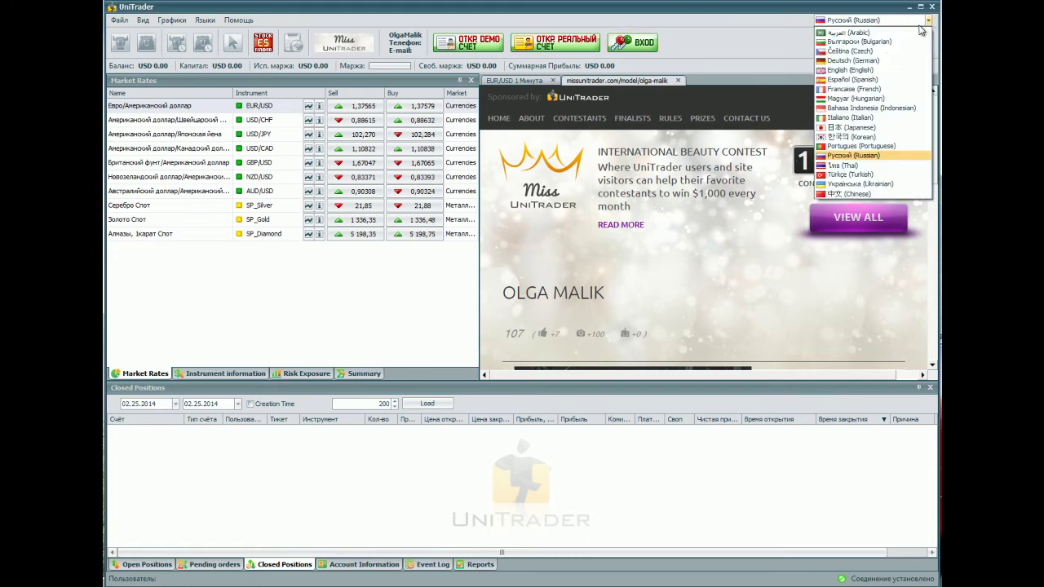
click(845, 71)
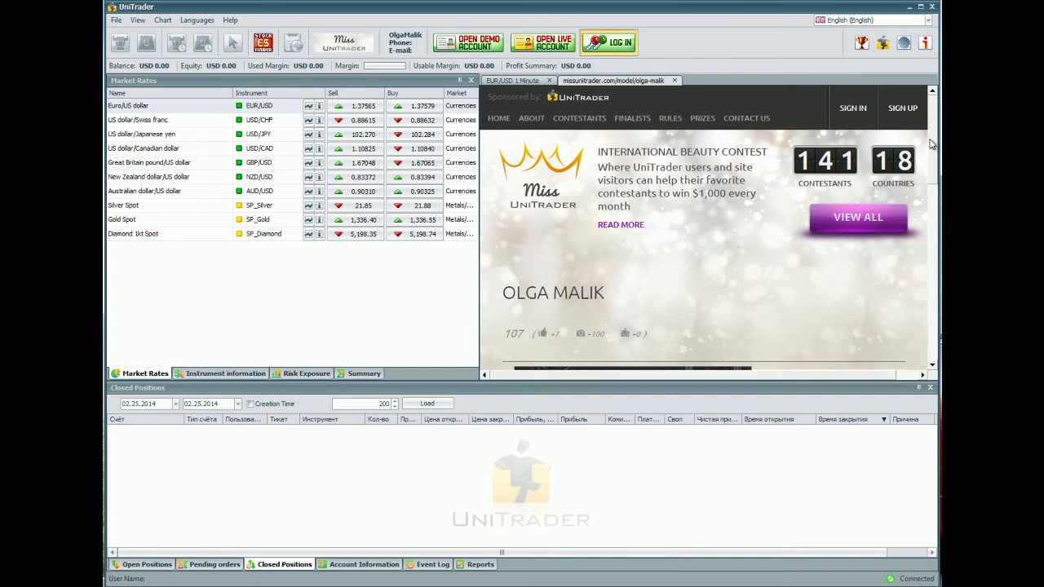
scroll(933, 163, down, 3)
scroll(932, 163, down, 5)
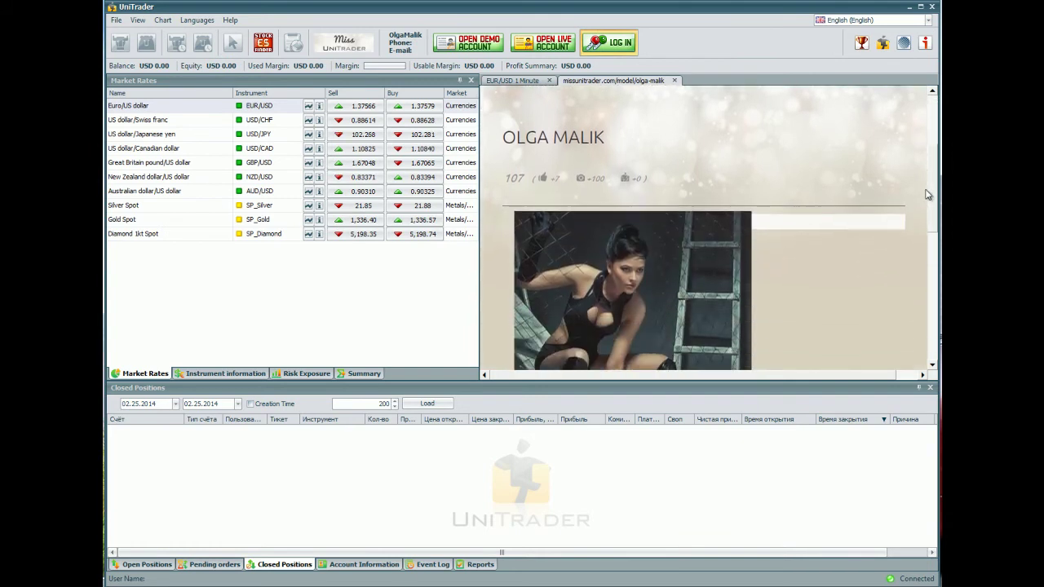
scroll(927, 211, up, 1)
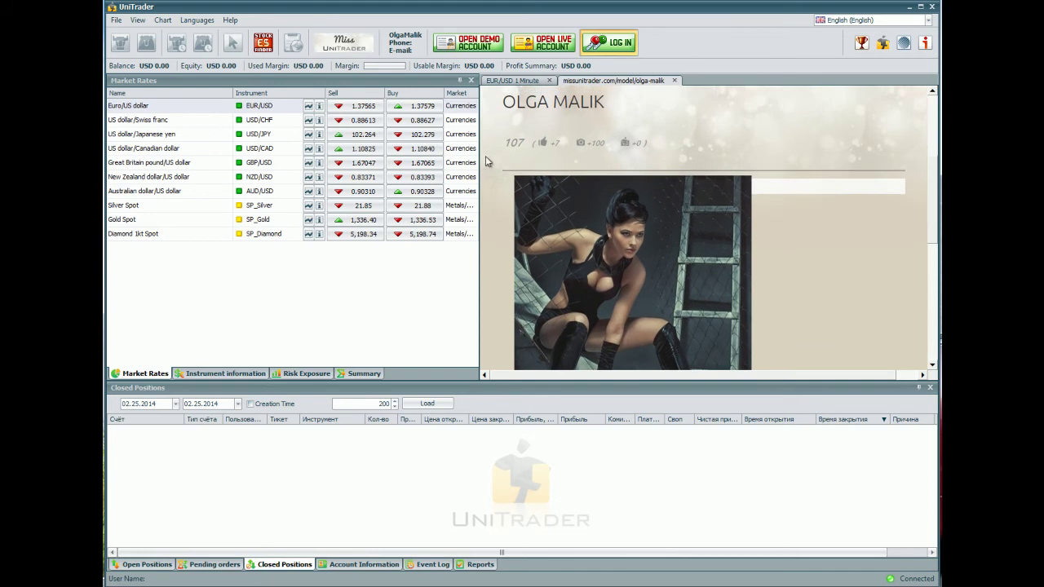
Fill in the demo account form with the trader's name, country Burkina Faso and e-mail.
click(490, 53)
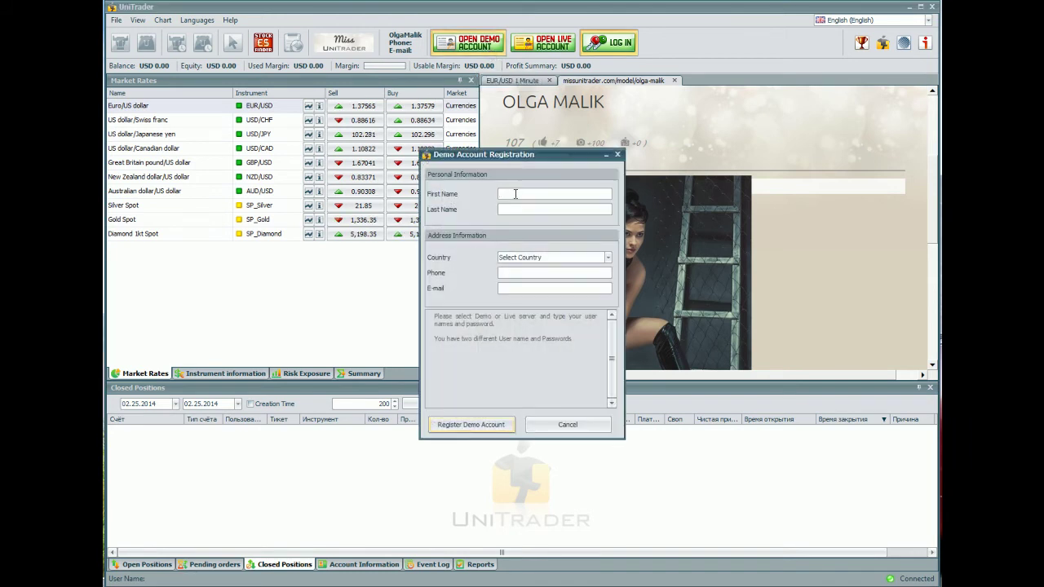
text(Tom)
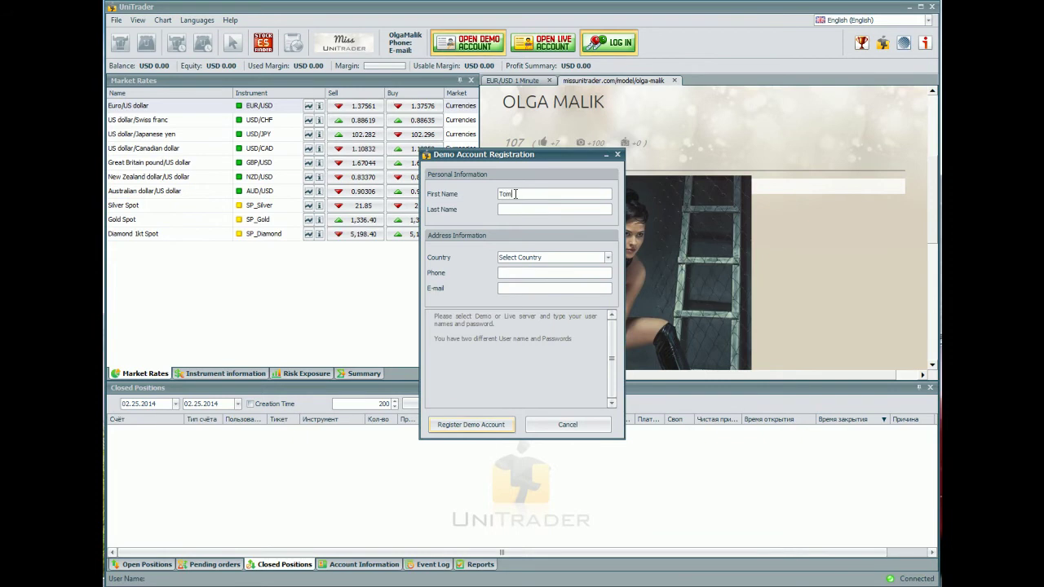
text(Brown)
click(553, 257)
scroll(547, 290, down, 5)
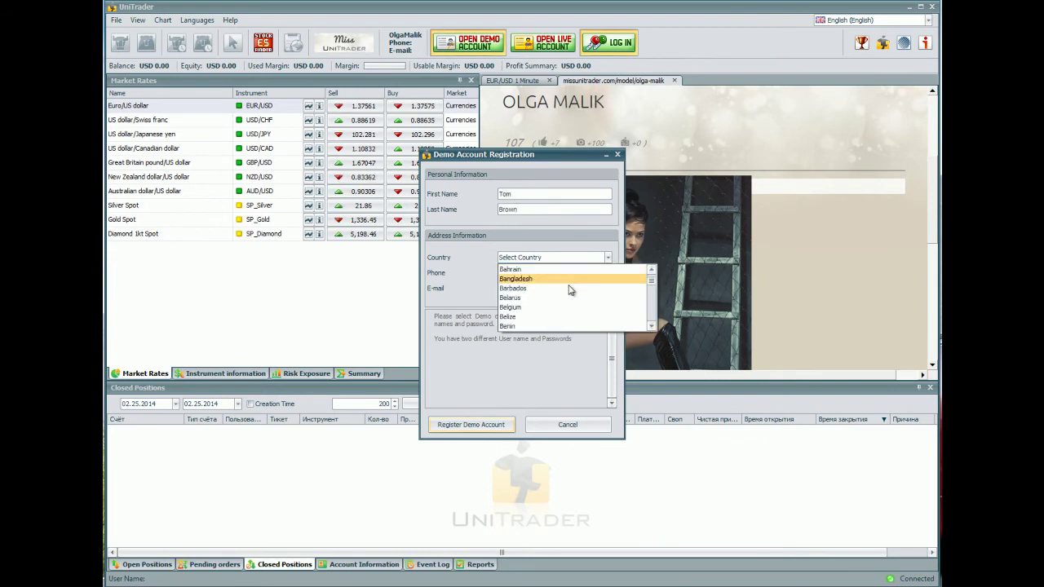
click(541, 301)
click(510, 287)
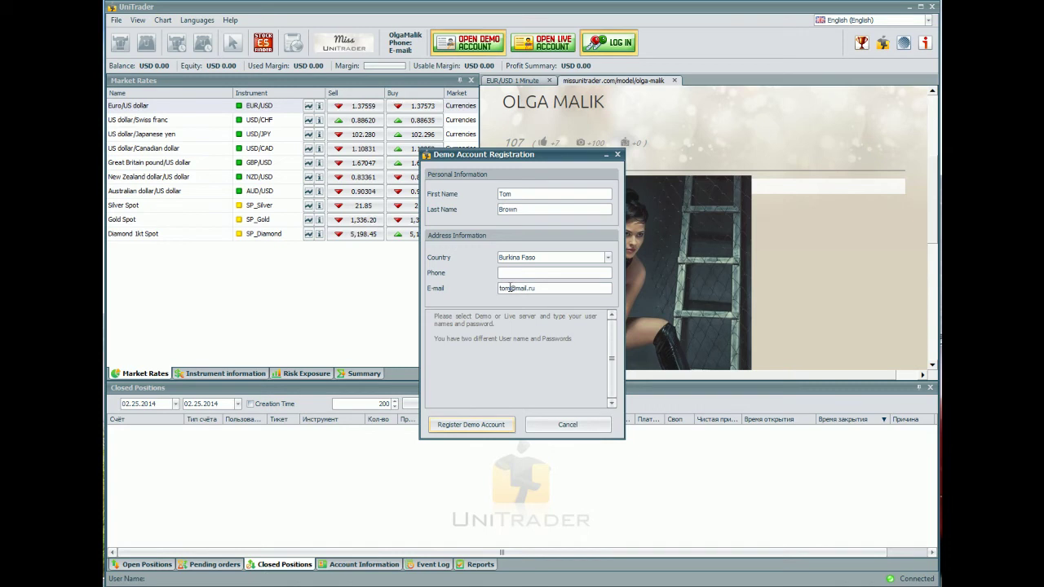
Register the demo account and log in with Stay Logged In ticked.
click(490, 432)
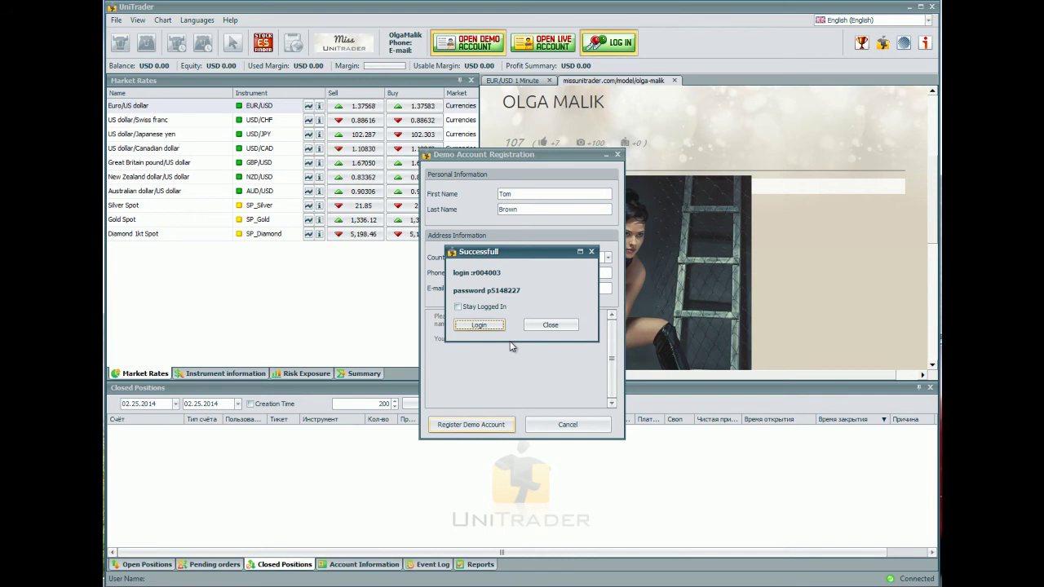
click(461, 307)
click(480, 325)
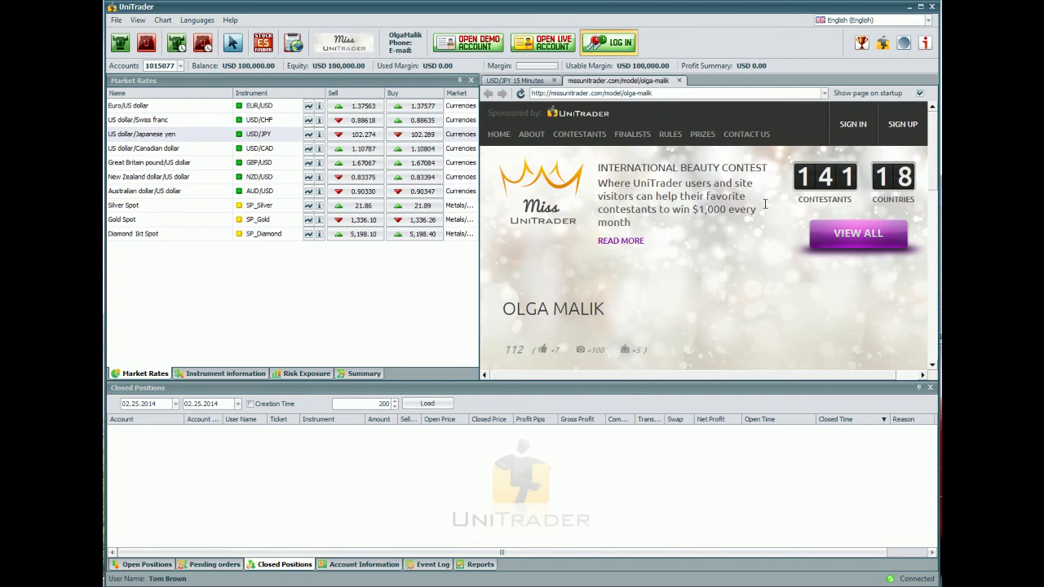
drag(935, 164, 936, 215)
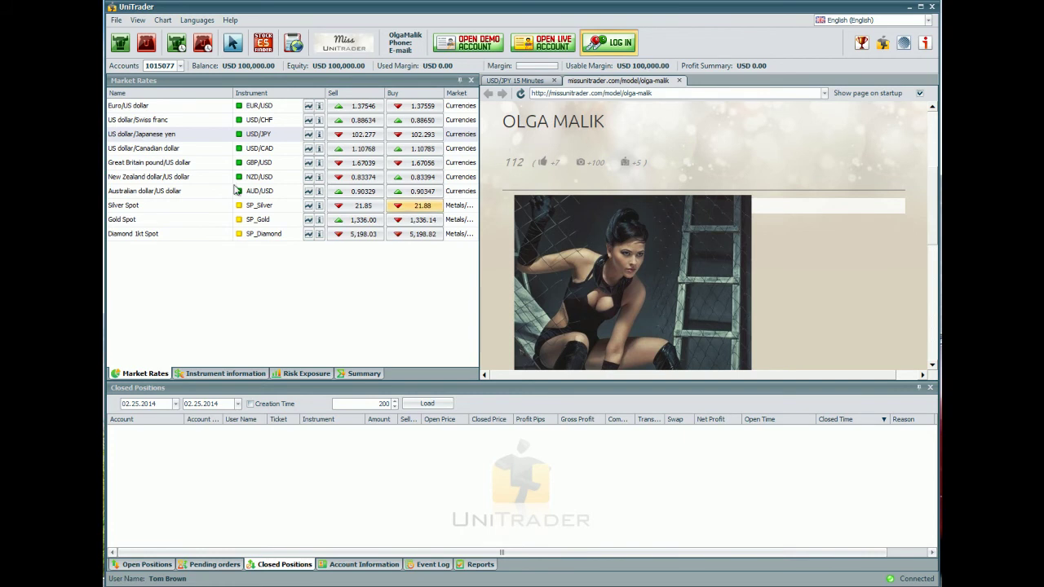
click(142, 82)
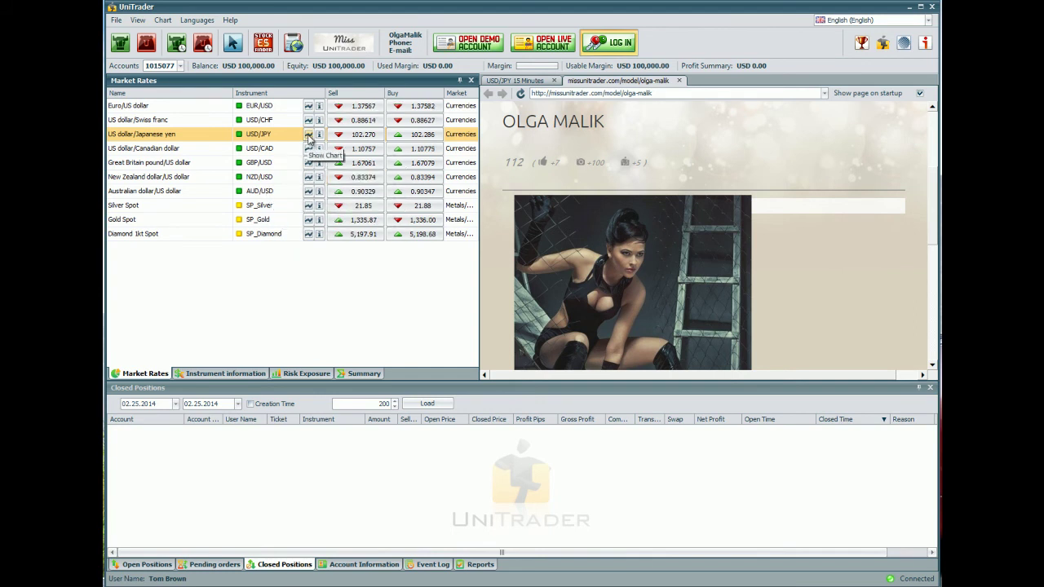
Show the USD/JPY chart and place a USD/JPY sell order with quantity 2.
click(307, 135)
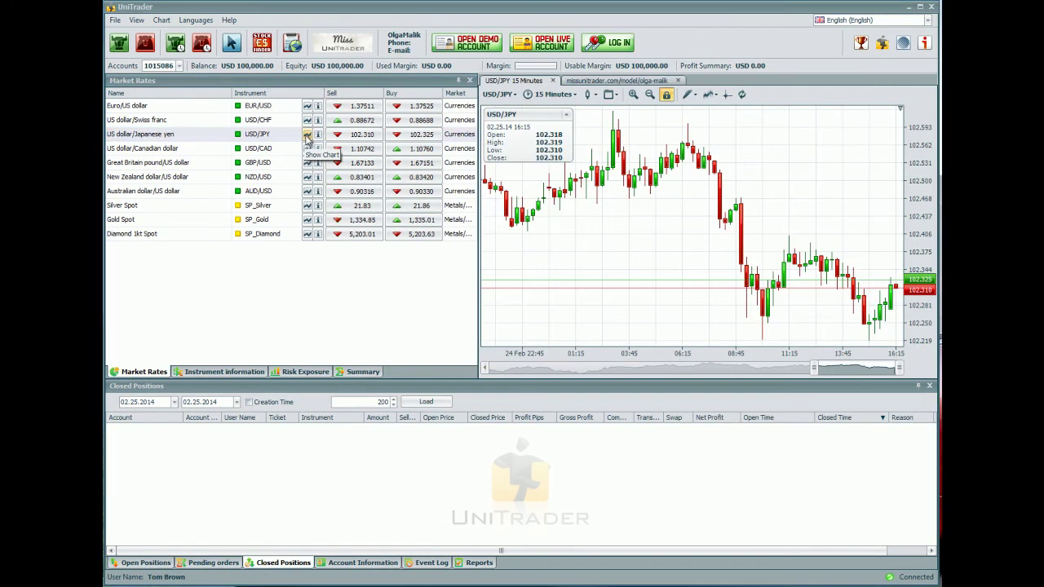
click(307, 140)
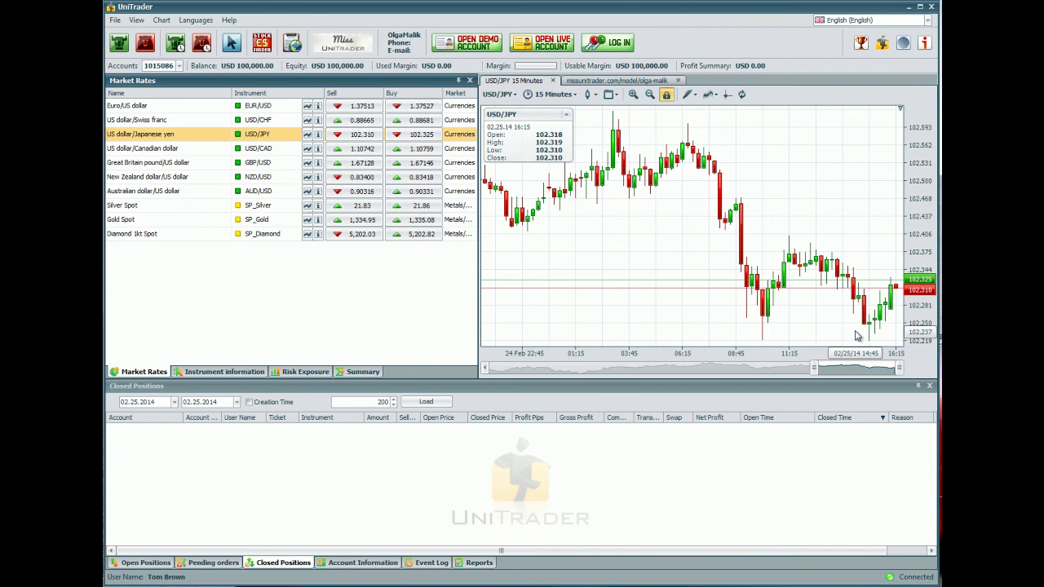
right_click(208, 138)
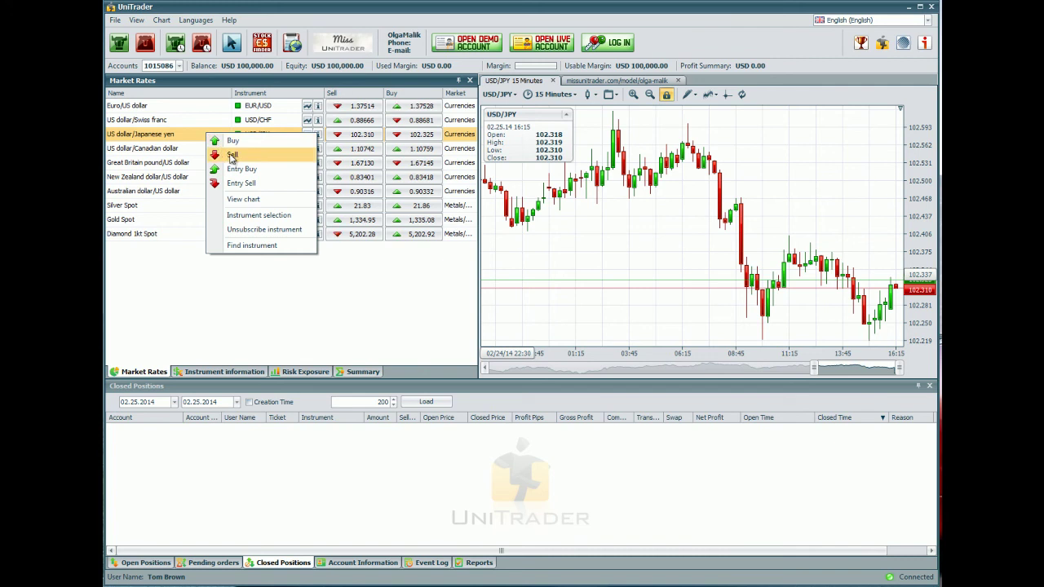
click(231, 156)
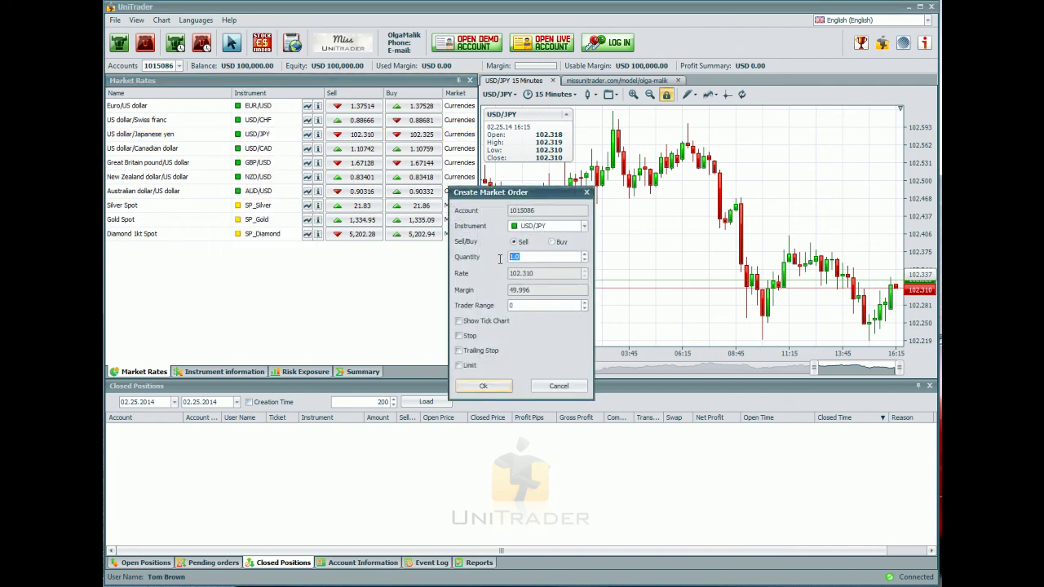
text(2)
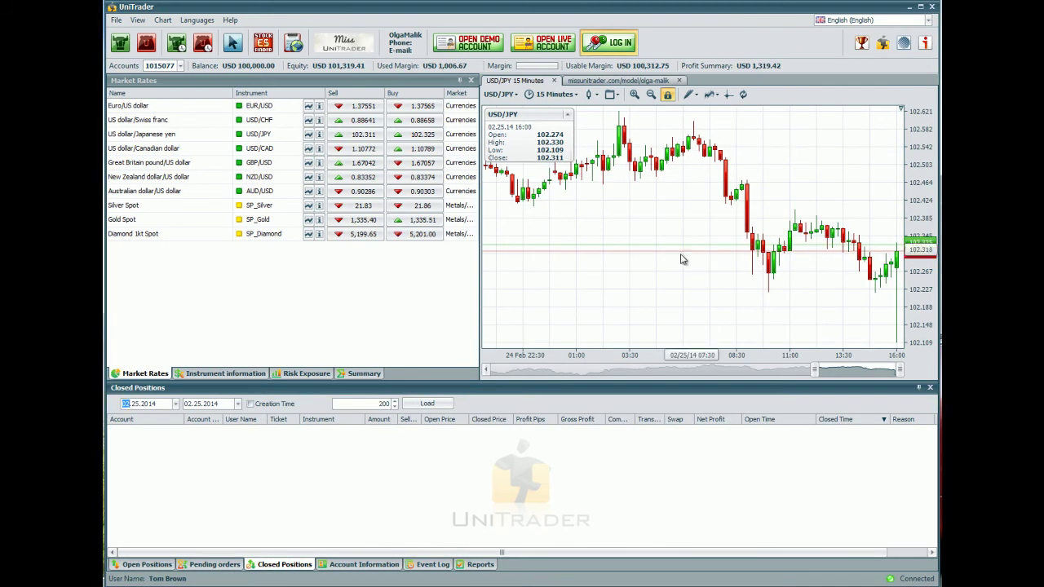
Close the open USD/JPY sell position and view it under Closed Positions.
click(157, 564)
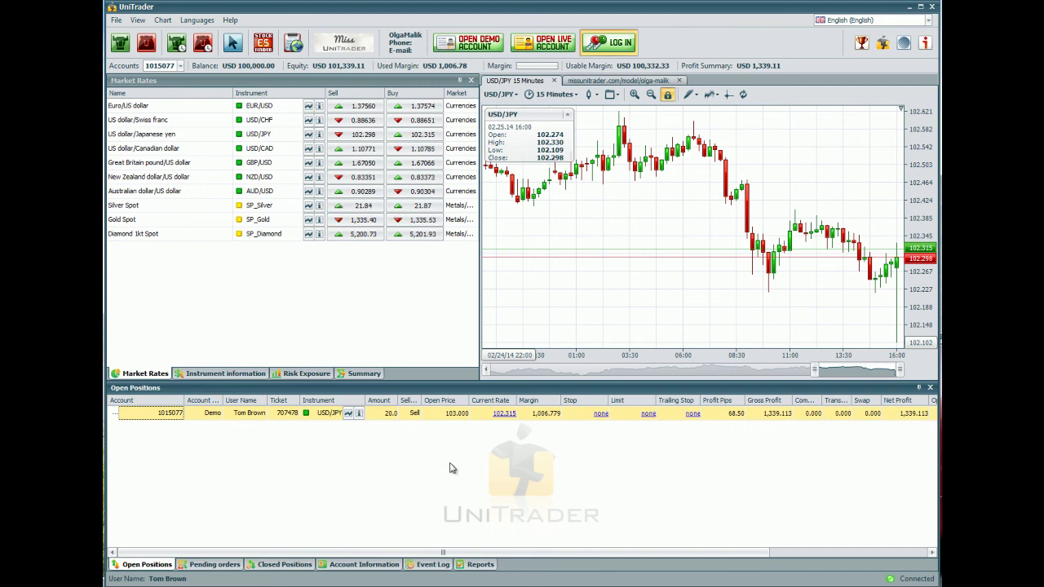
right_click(379, 415)
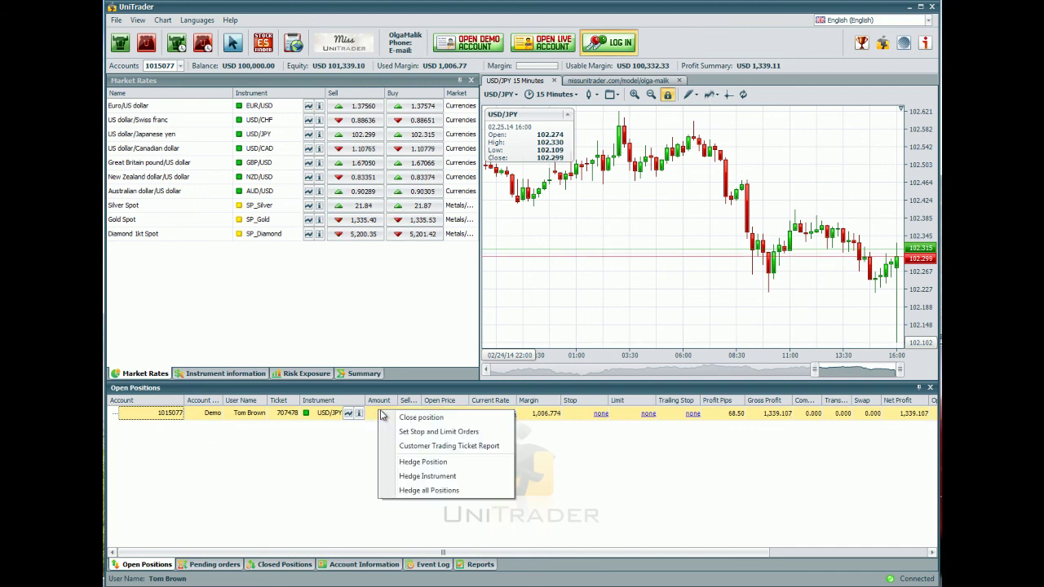
click(470, 420)
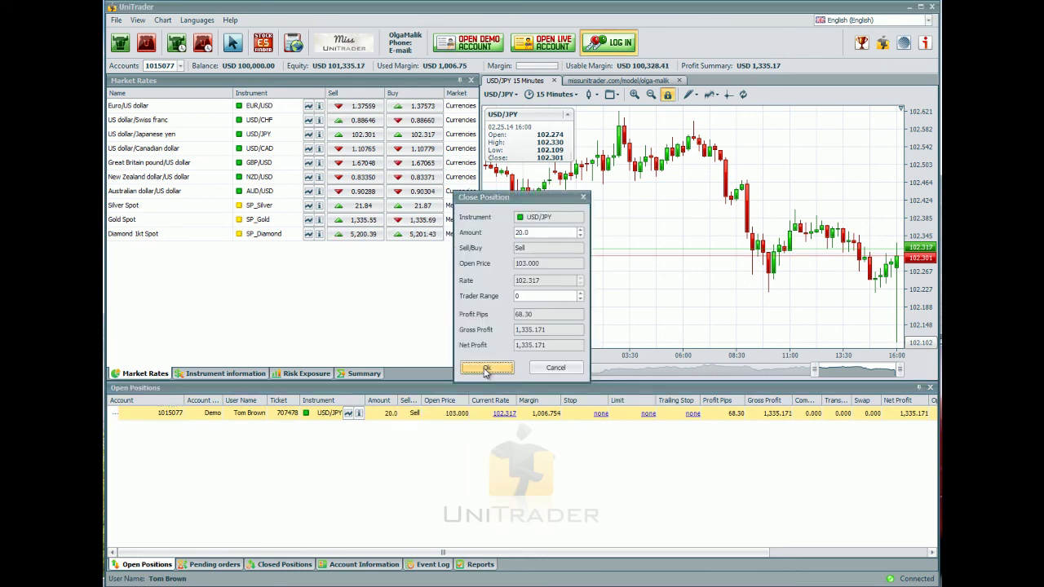
click(485, 370)
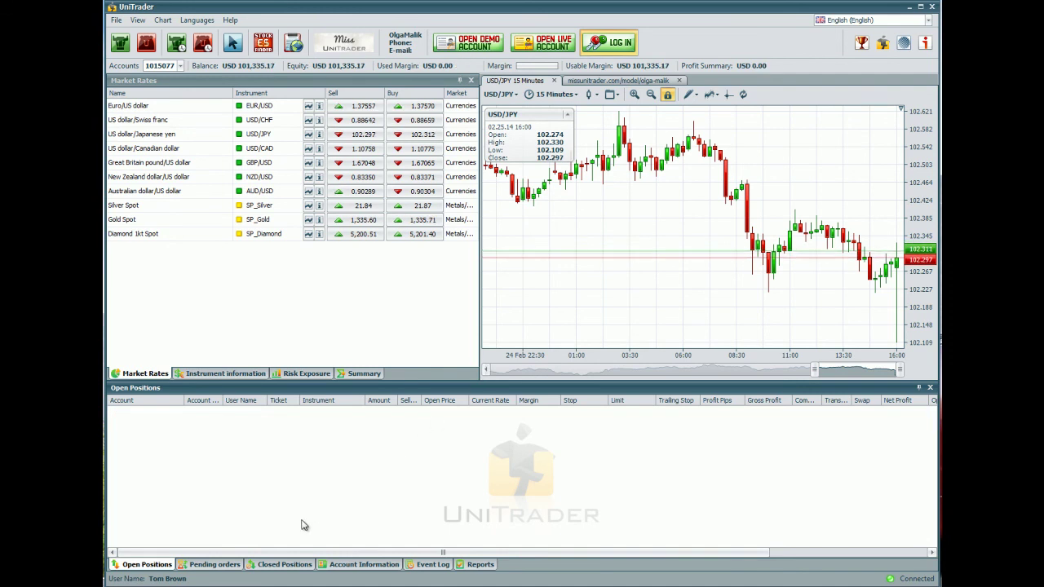
click(285, 564)
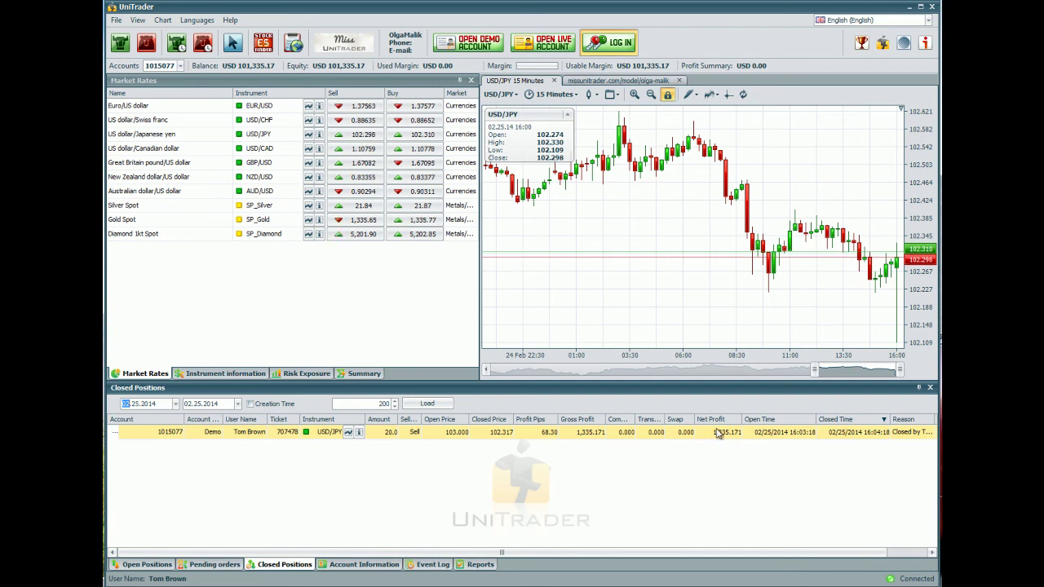
Bring back the missunitrader.com contest page in the right panel and reload it.
click(581, 85)
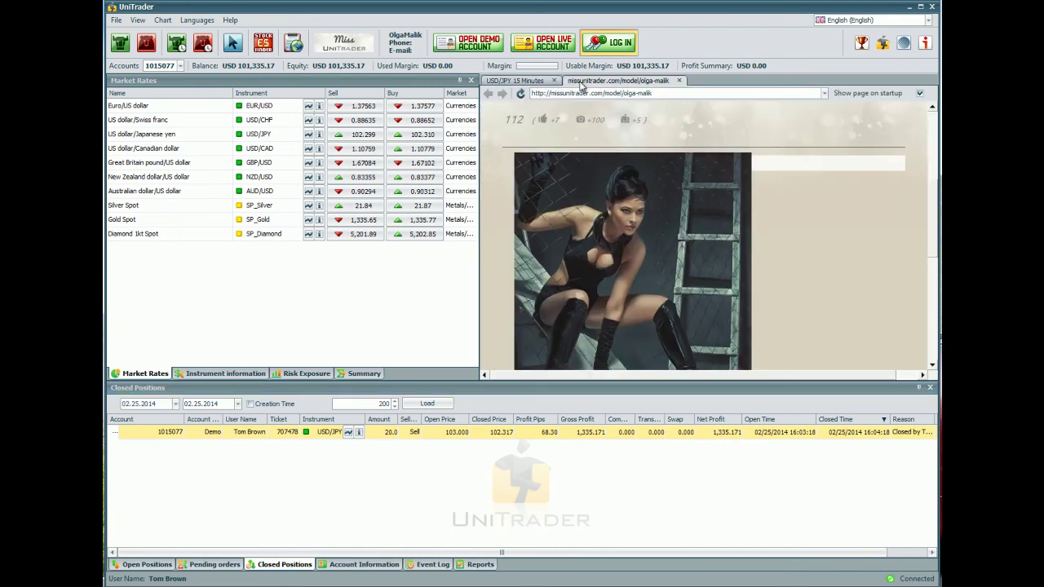
click(521, 94)
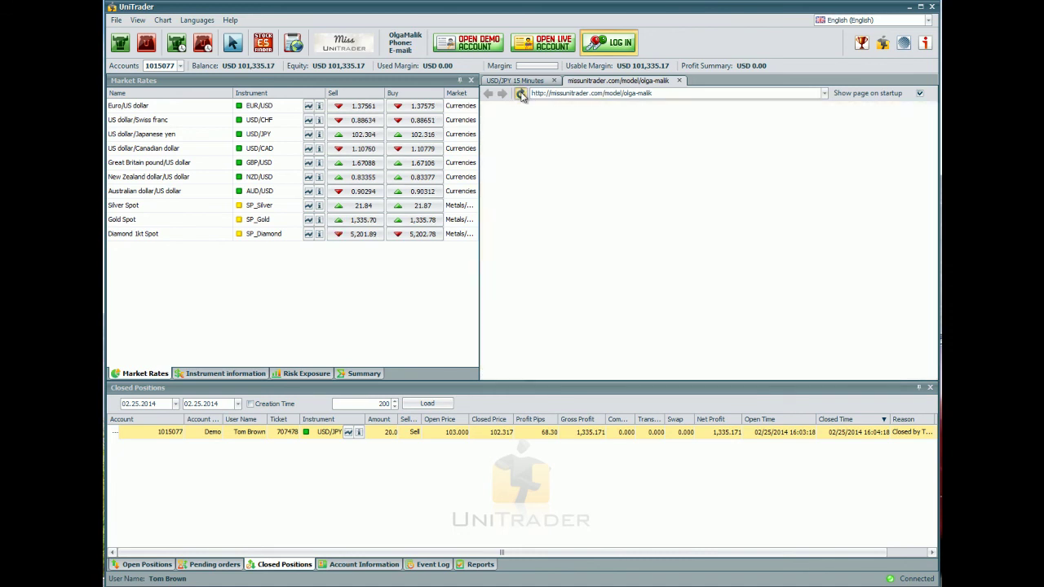